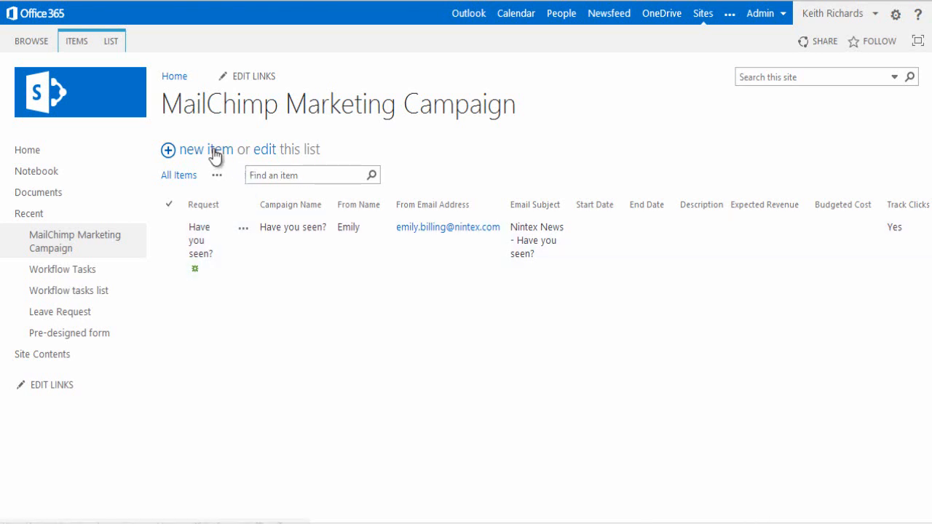
Step: Start a new campaign request item named 'Spring Sale'
left_click(213, 149)
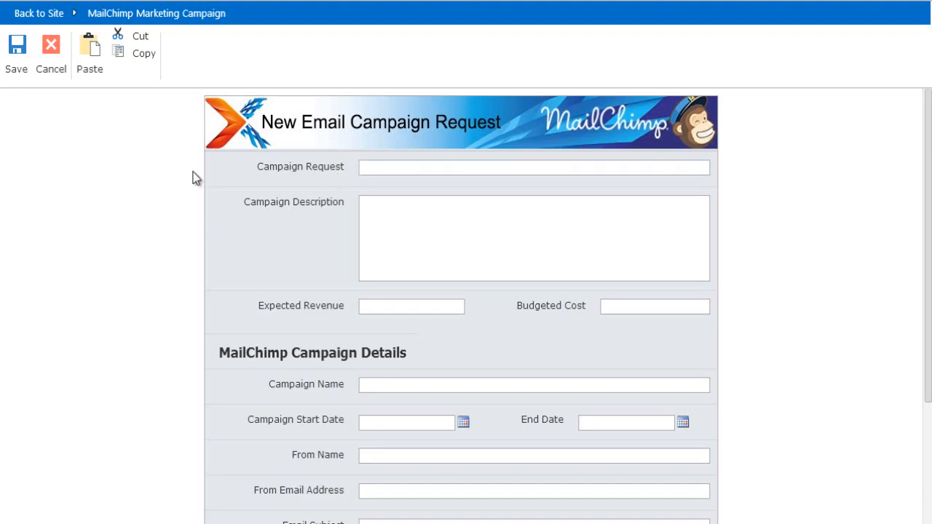
left_click(402, 166)
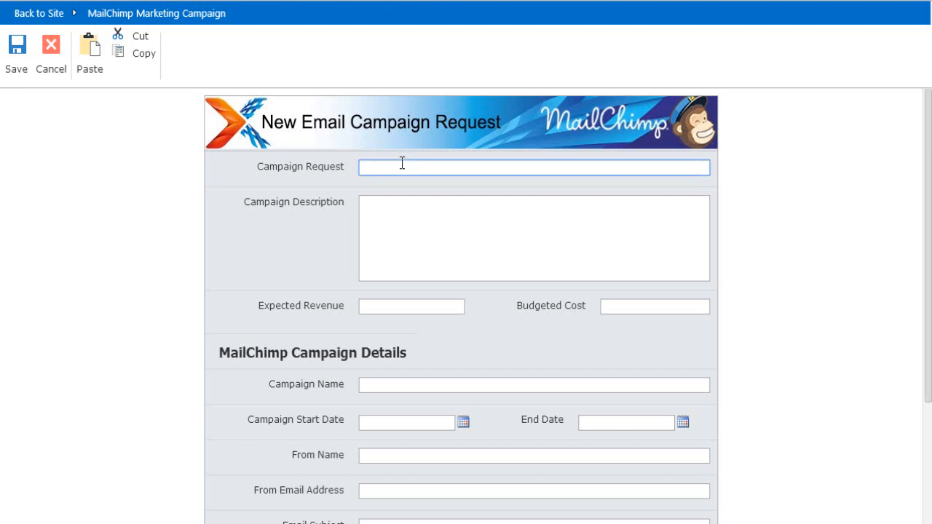
type("Spring Sale")
left_click(396, 203)
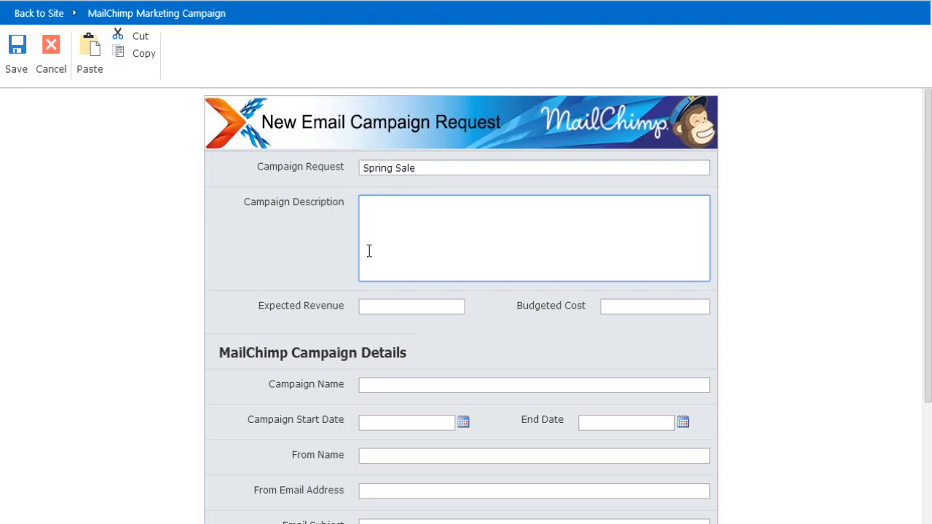
Step: Enter expected revenue 1000 and budgeted cost 10000
left_click(386, 307)
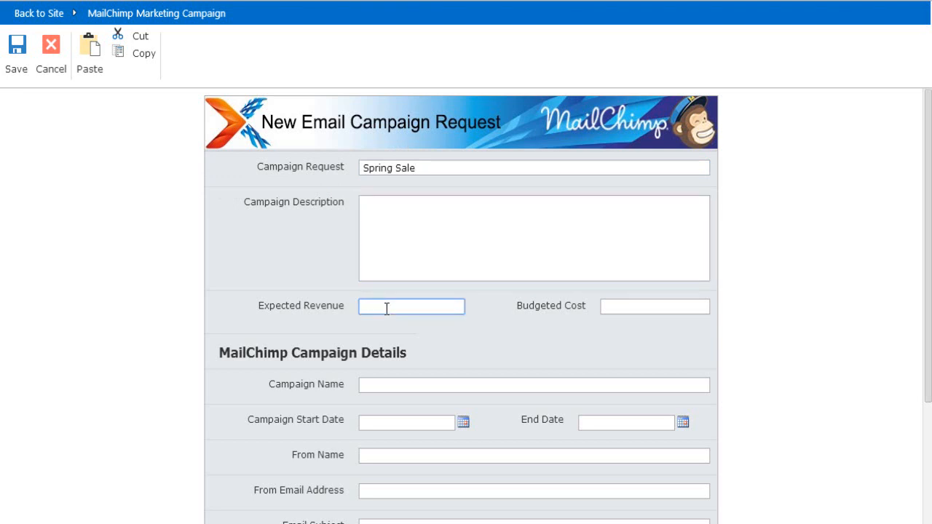
type("1000")
key("Tab")
type("10000")
key("Tab")
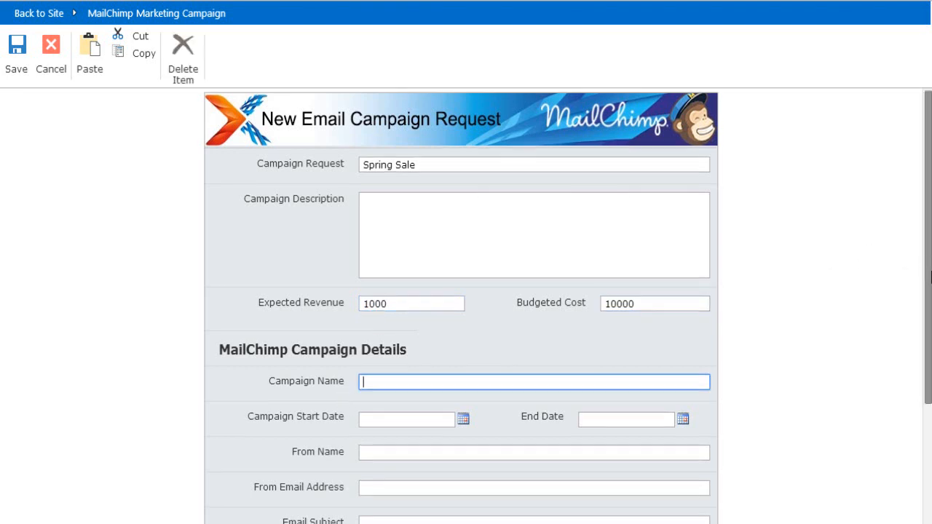
scroll(929, 263, "down", 3)
left_click_drag(929, 320, 928, 330)
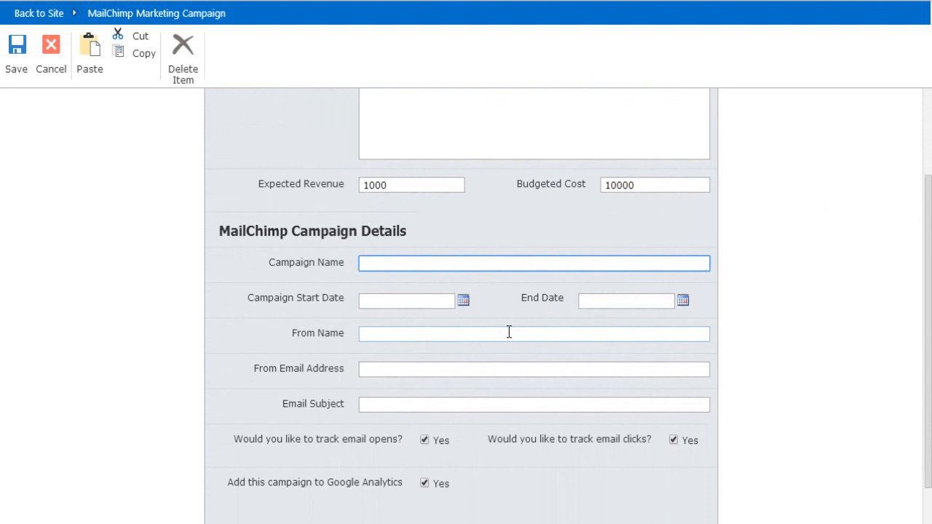
Step: Name the campaign 'Spring into action' and set it to run from 4/24/2014 to 4/30/2014
type("Spring into action")
left_click(463, 301)
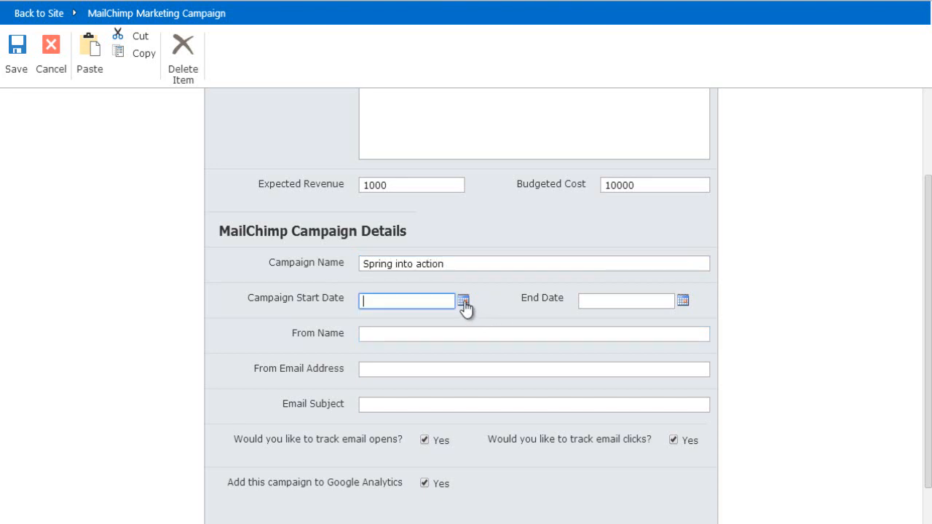
left_click(470, 423)
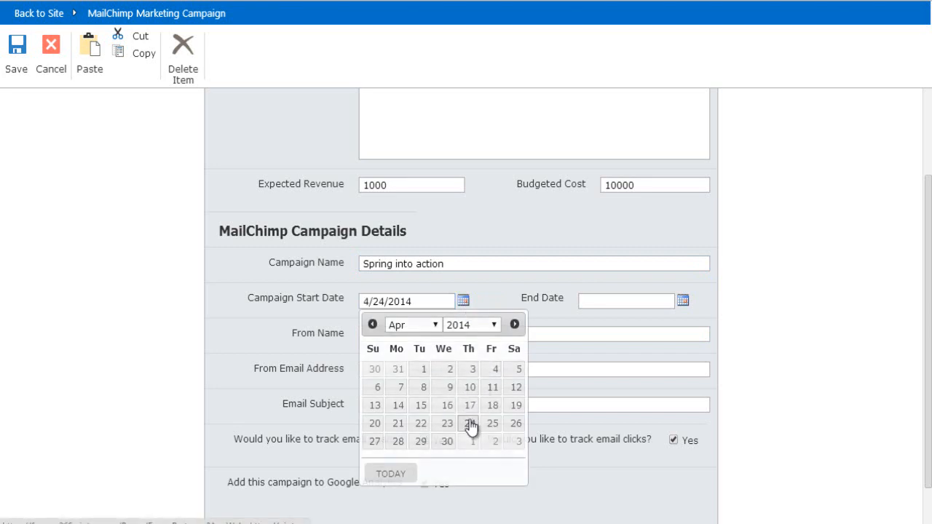
left_click(683, 301)
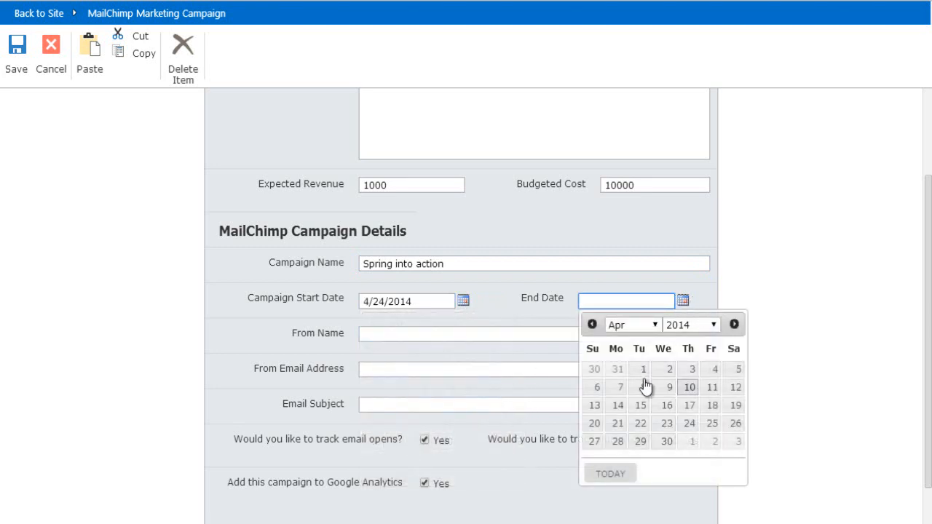
left_click(665, 441)
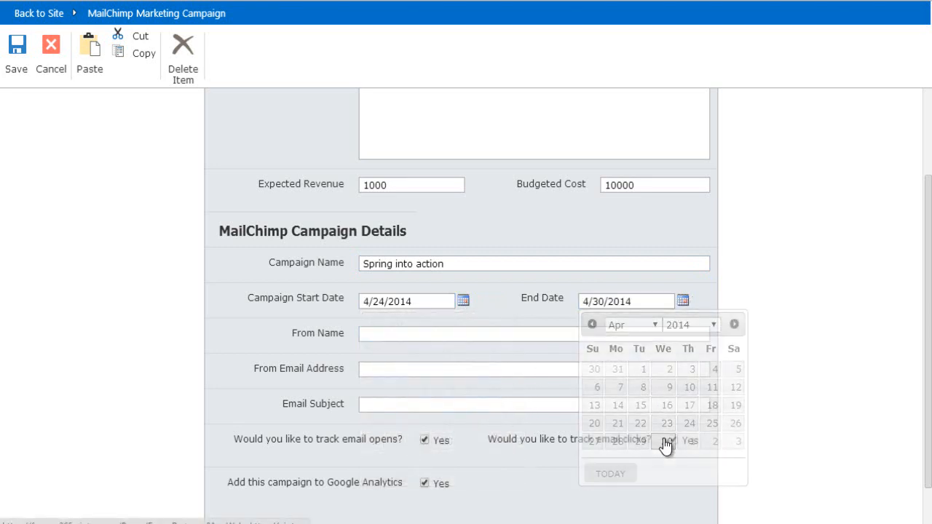
Step: Enter sender name nintex, the sender e-mail and subject 'Spring into action with Nintex', then save
left_click(404, 332)
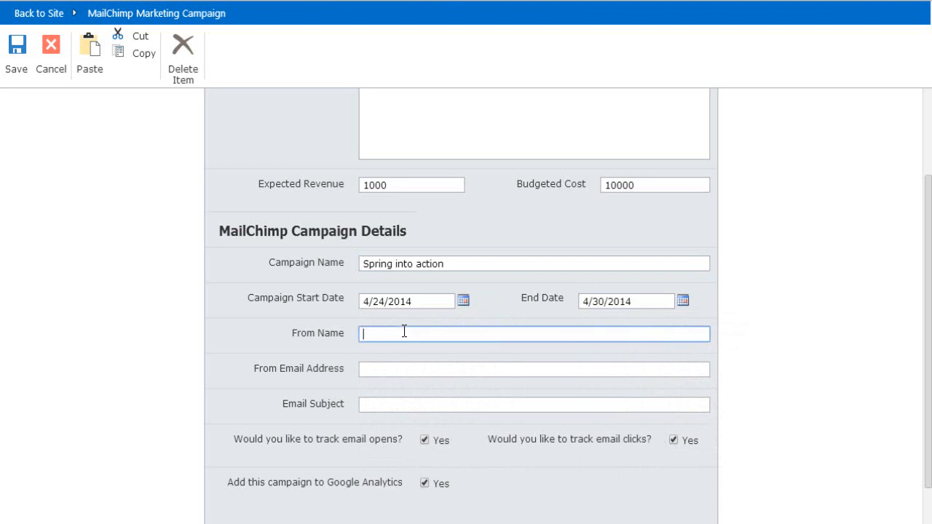
type("nintex")
key("Tab")
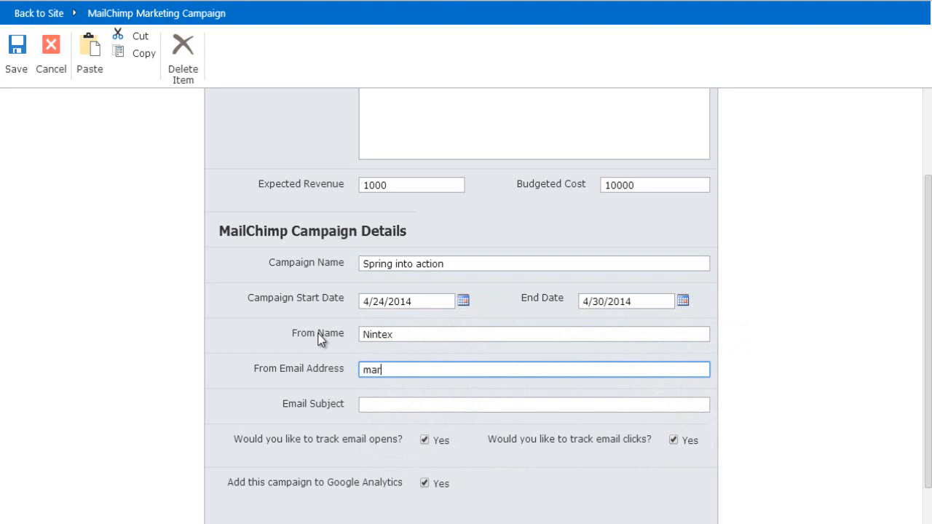
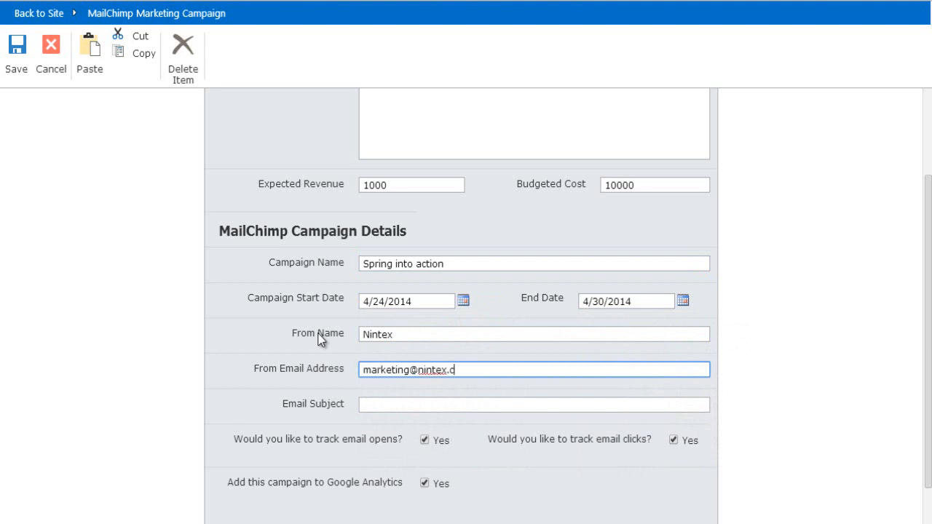
key("Tab")
type("Sprin")
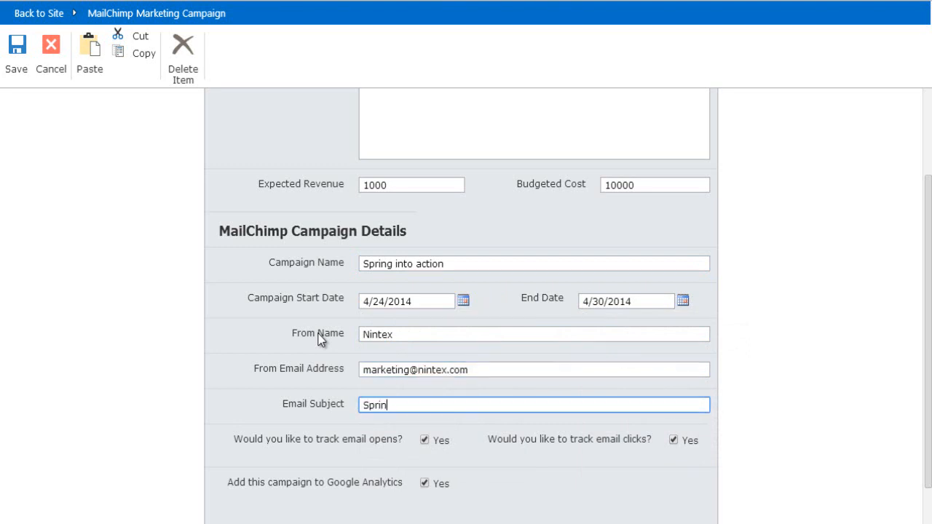
type("g into action with Nintex")
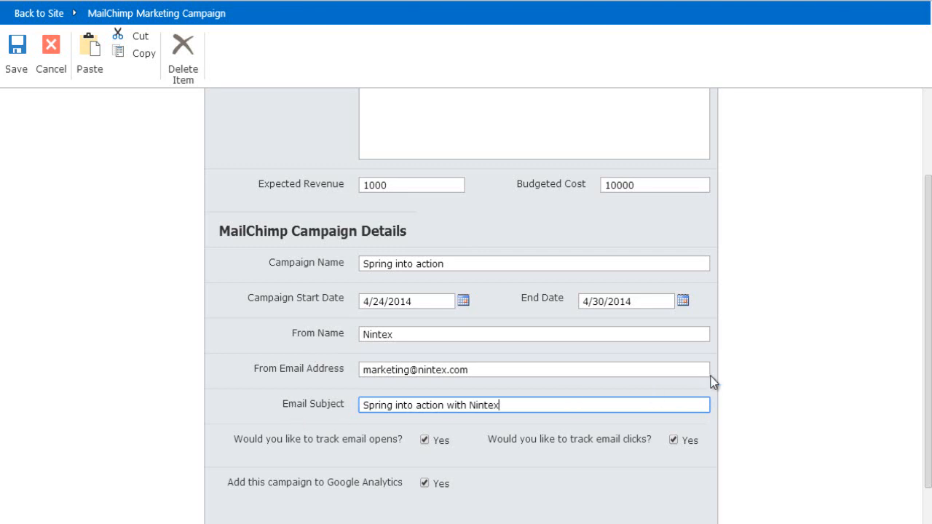
scroll(928, 342, "down", 1)
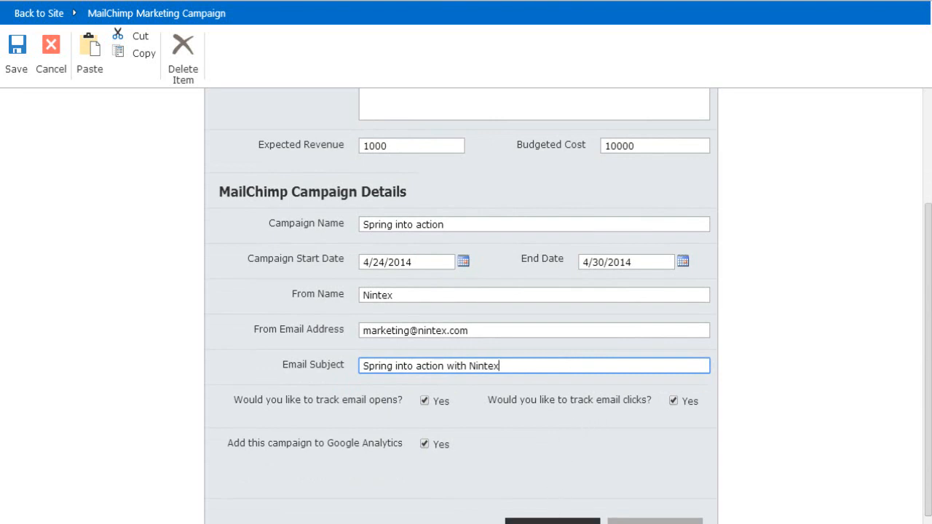
left_click(553, 522)
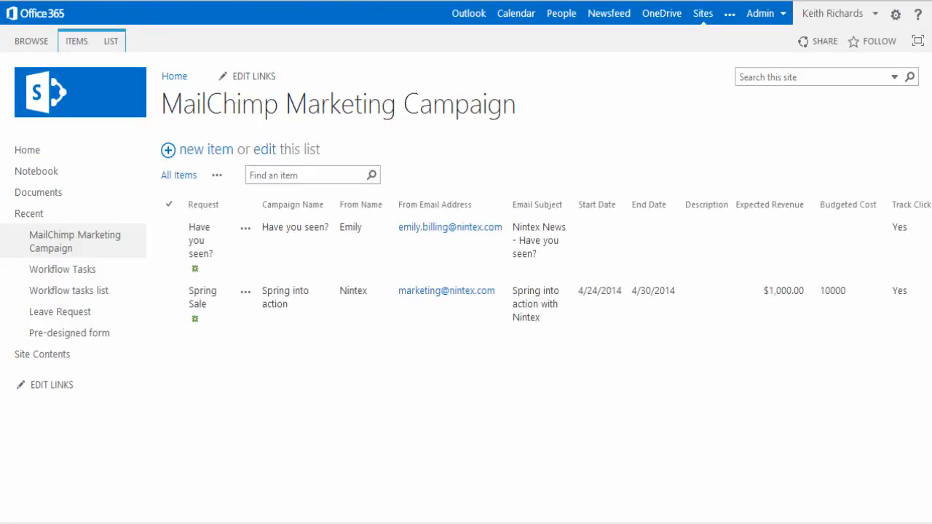
Step: Open the list's Email Marketing Campaign workflow in the Nintex Workflow designer
left_click(111, 43)
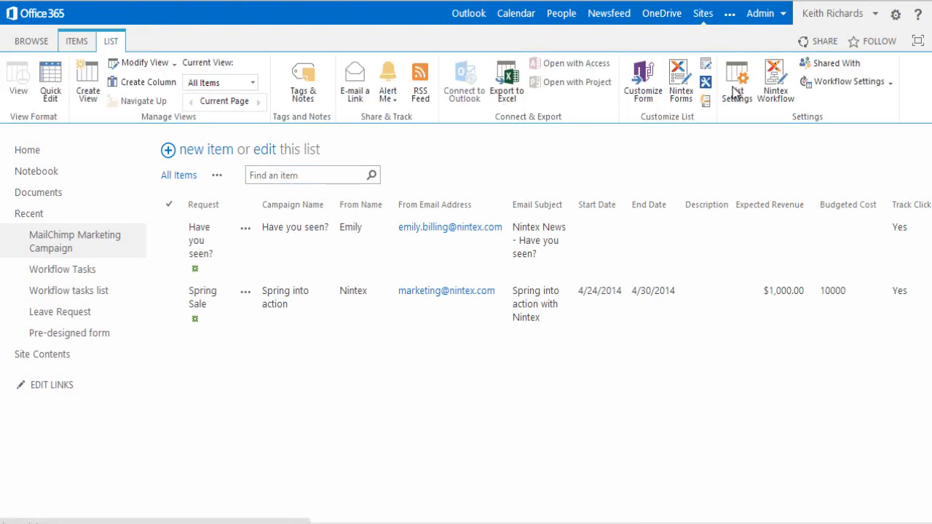
left_click(766, 87)
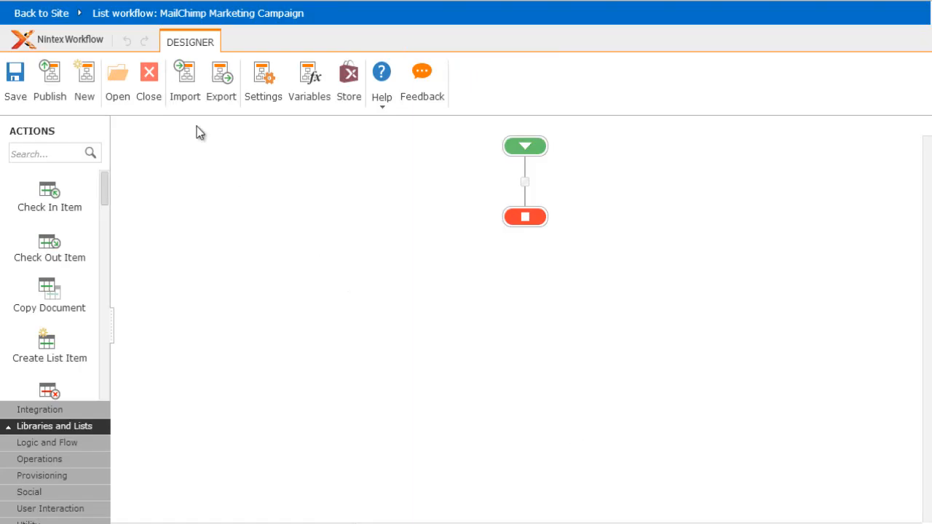
left_click(127, 95)
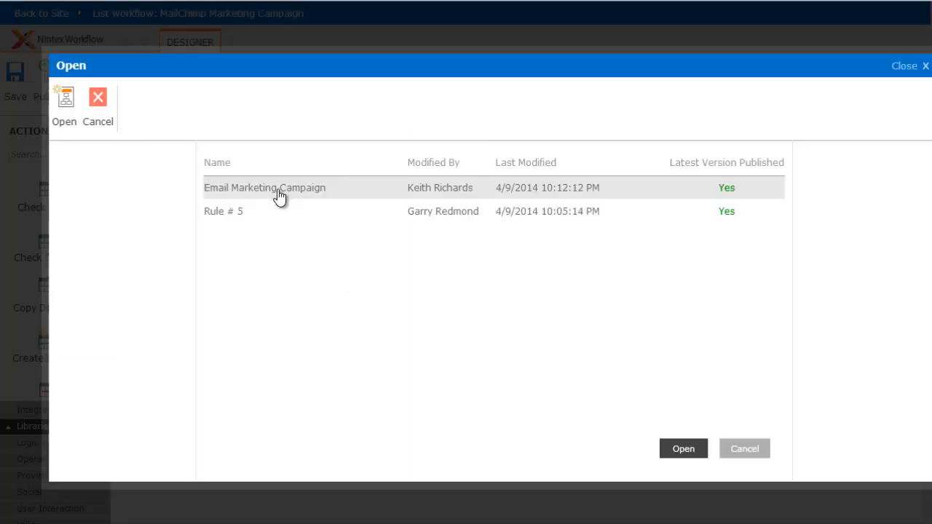
double_click(279, 191)
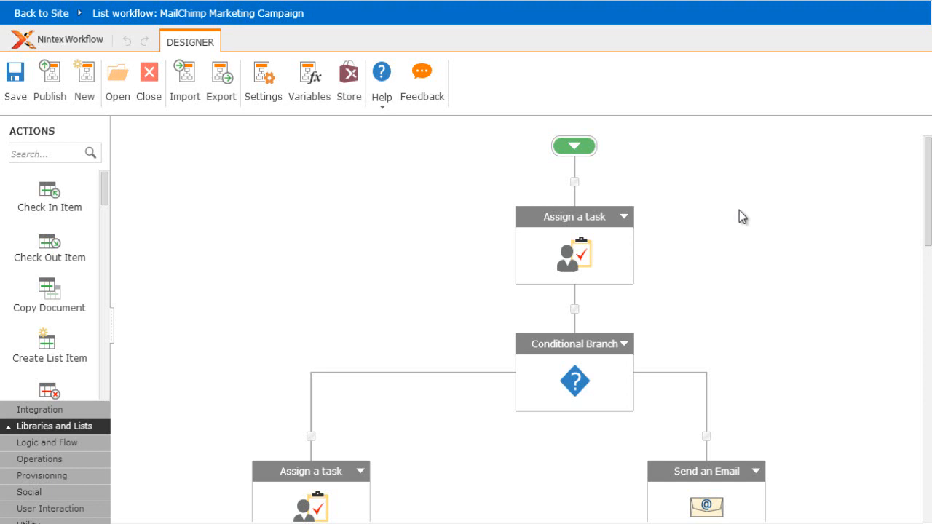
Step: Scroll to the MailChimp create campaign action and open its settings
left_click_drag(928, 202, 928, 276)
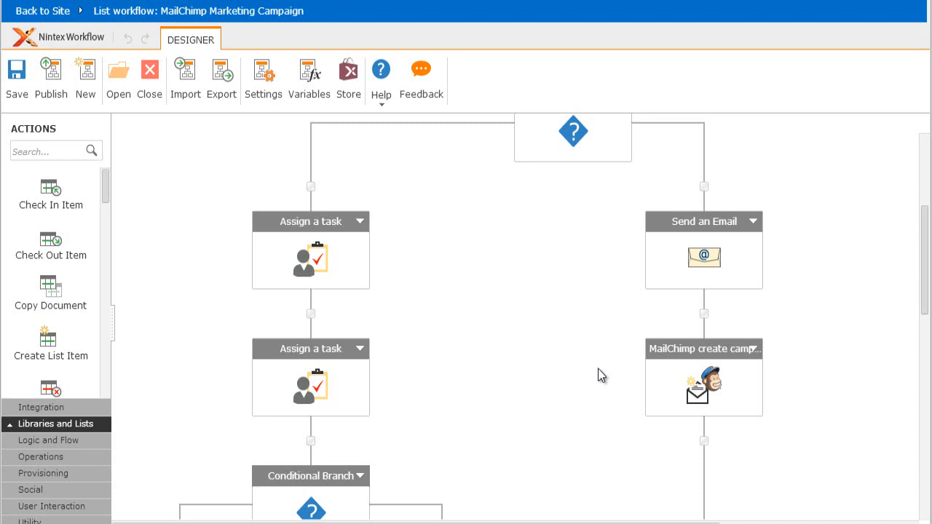
double_click(703, 390)
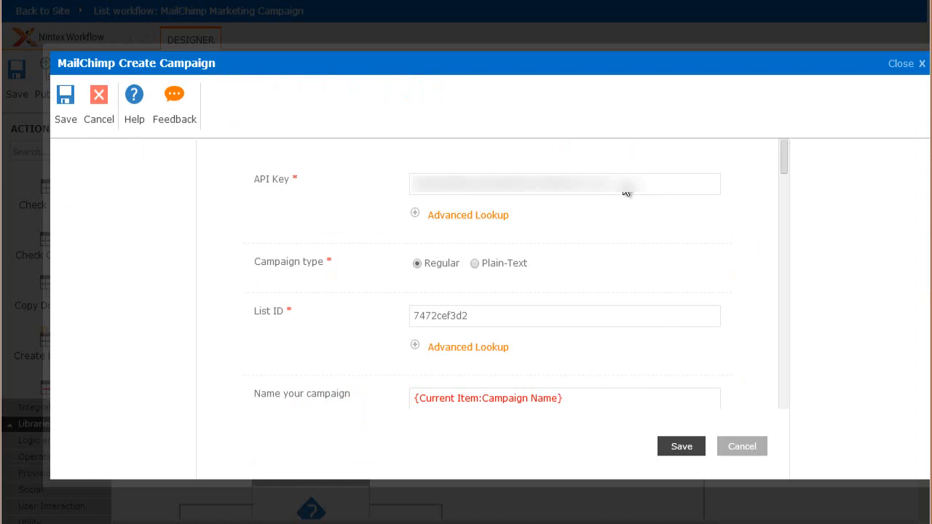
left_click(488, 329)
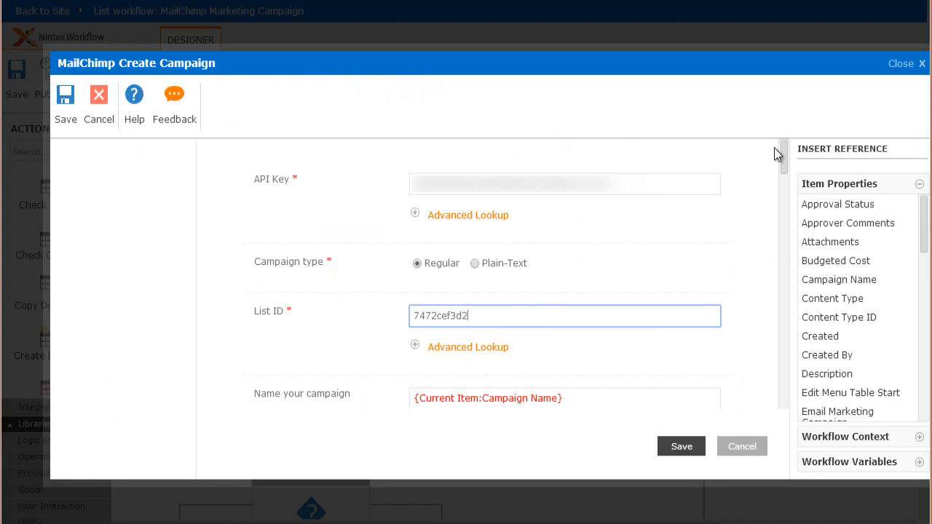
left_click_drag(780, 152, 794, 197)
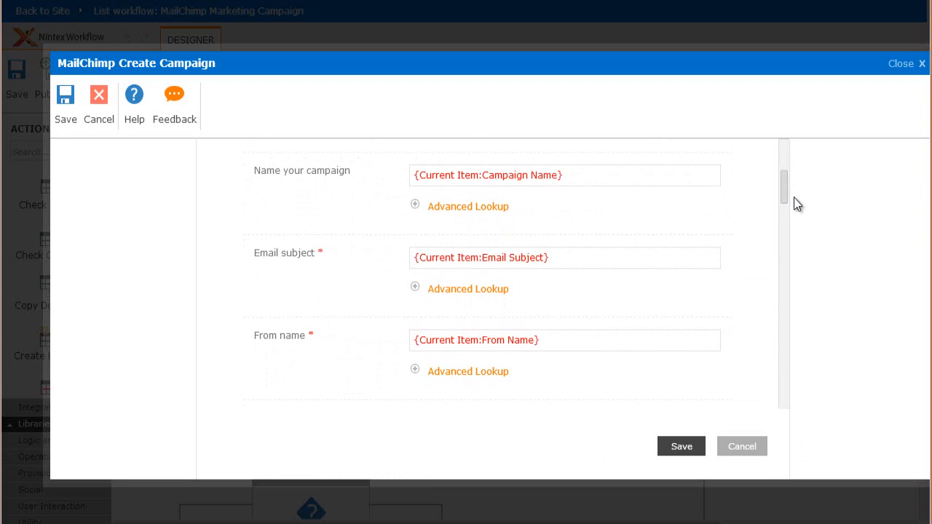
scroll(794, 197, "down", 3)
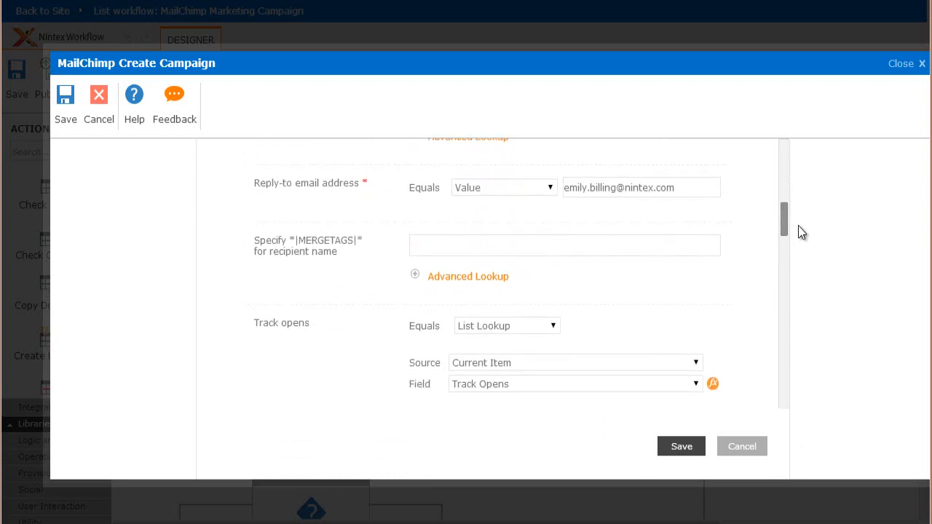
scroll(800, 239, "down", 3)
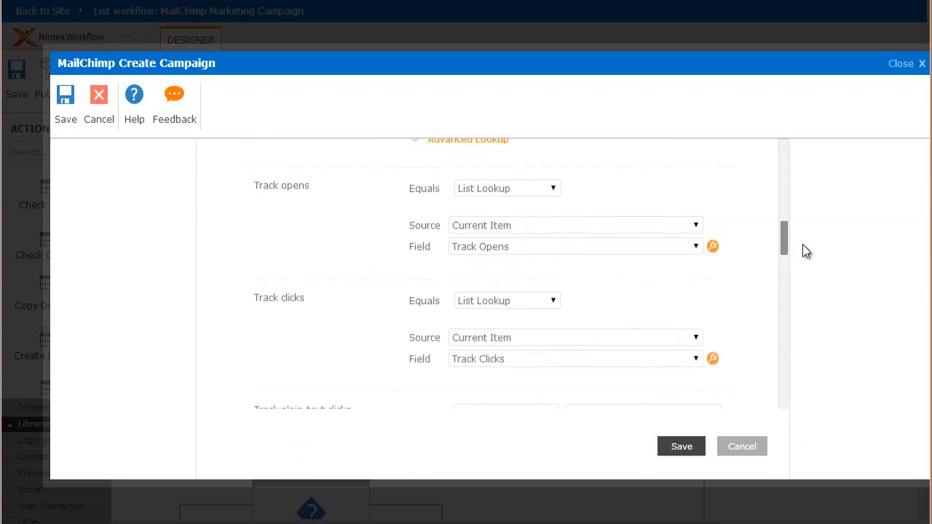
scroll(803, 245, "down", 5)
left_click(744, 445)
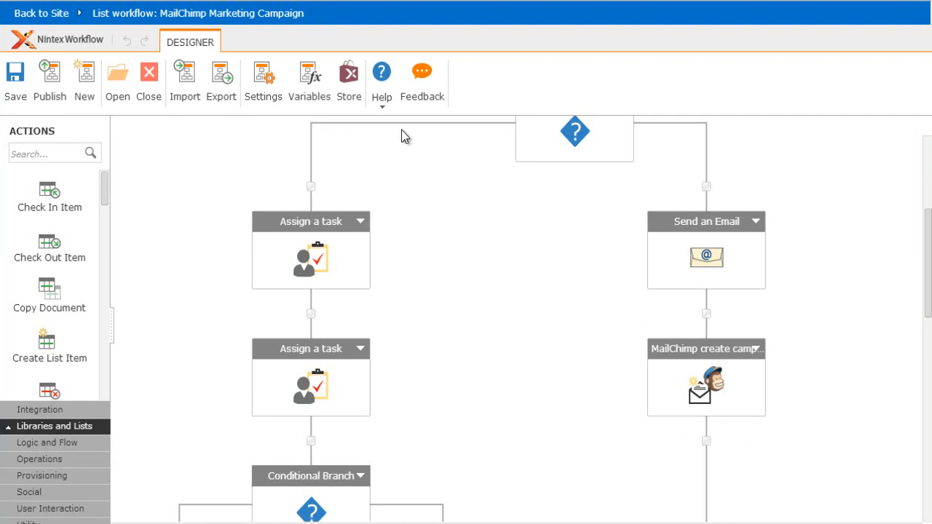
left_click(355, 94)
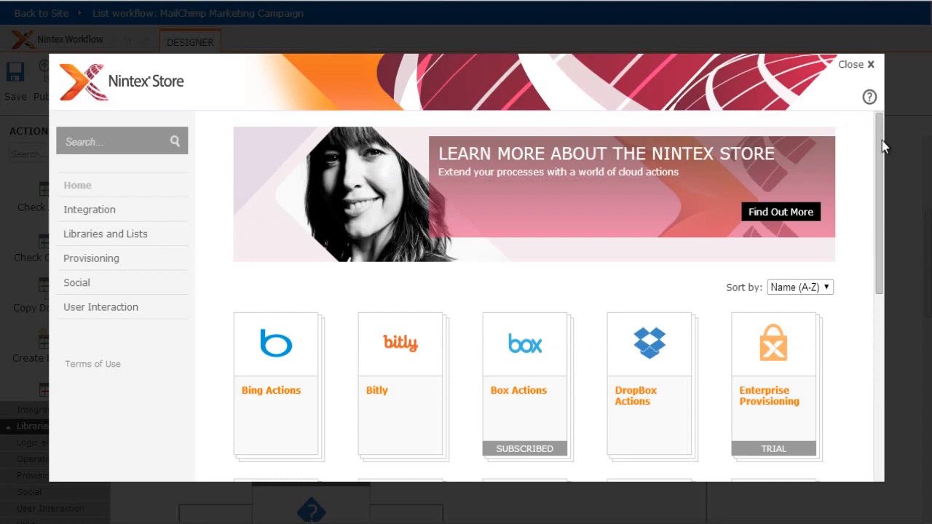
left_click_drag(883, 145, 880, 299)
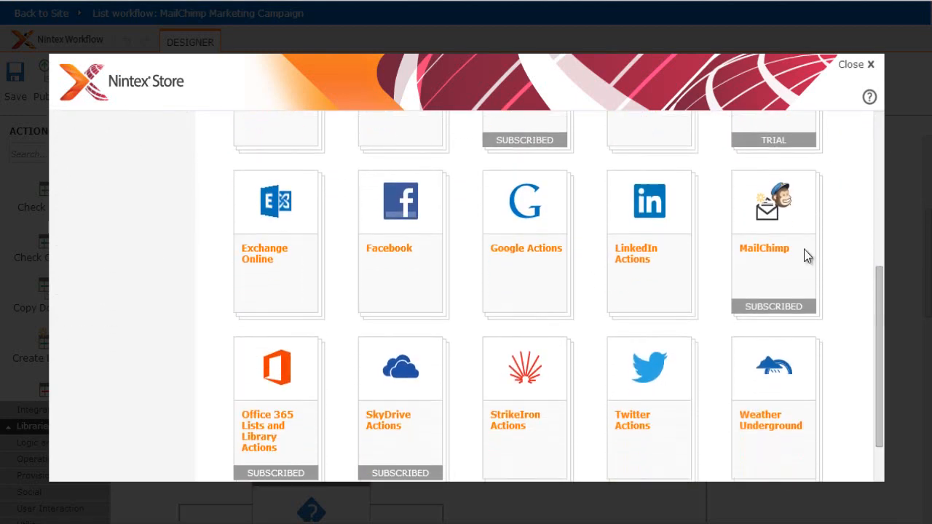
mouse_move(769, 233)
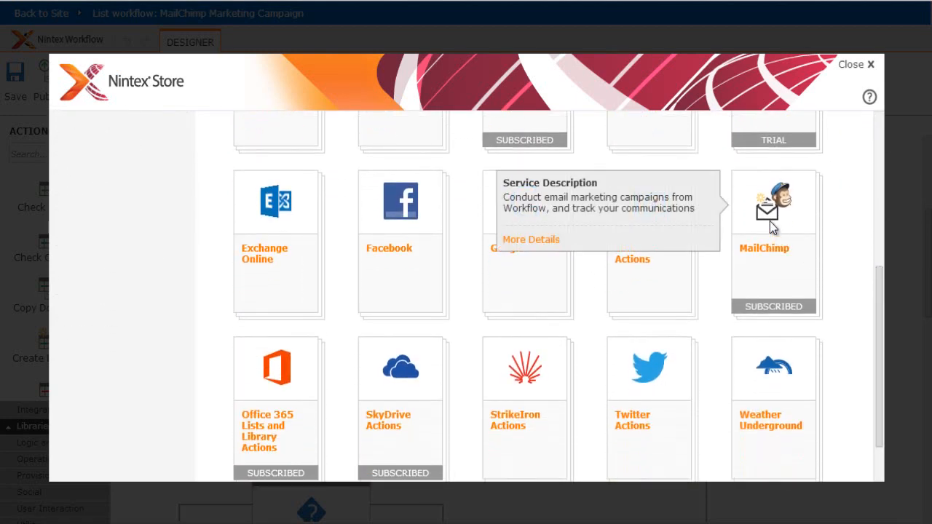
left_click(770, 231)
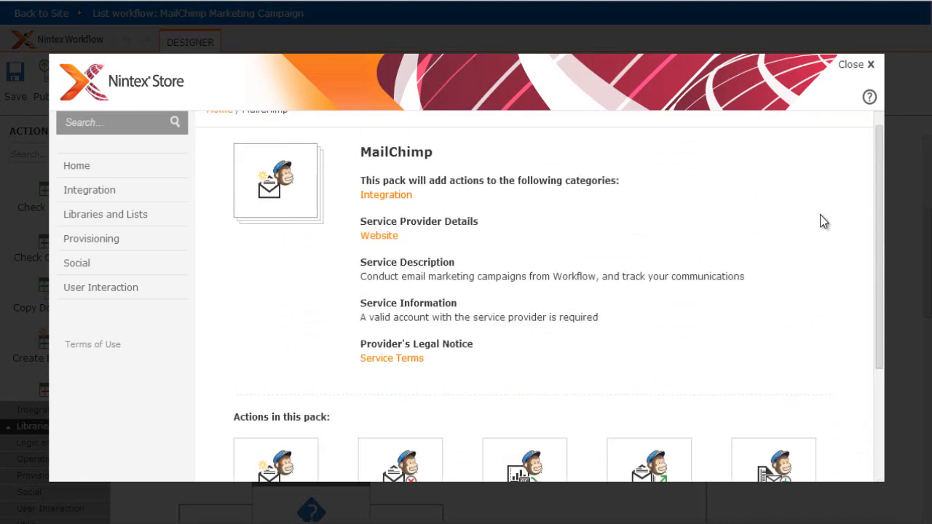
left_click_drag(879, 227, 886, 304)
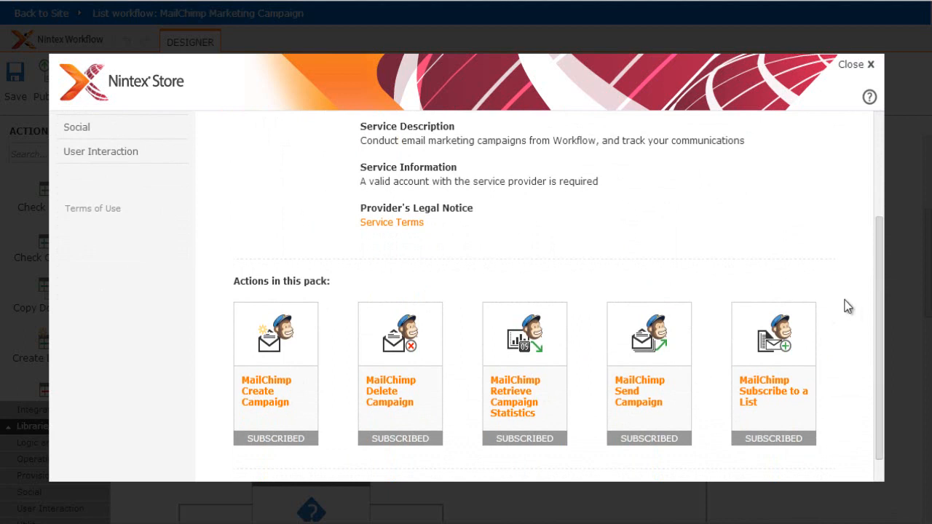
mouse_move(795, 351)
scroll(730, 244, "down", 1)
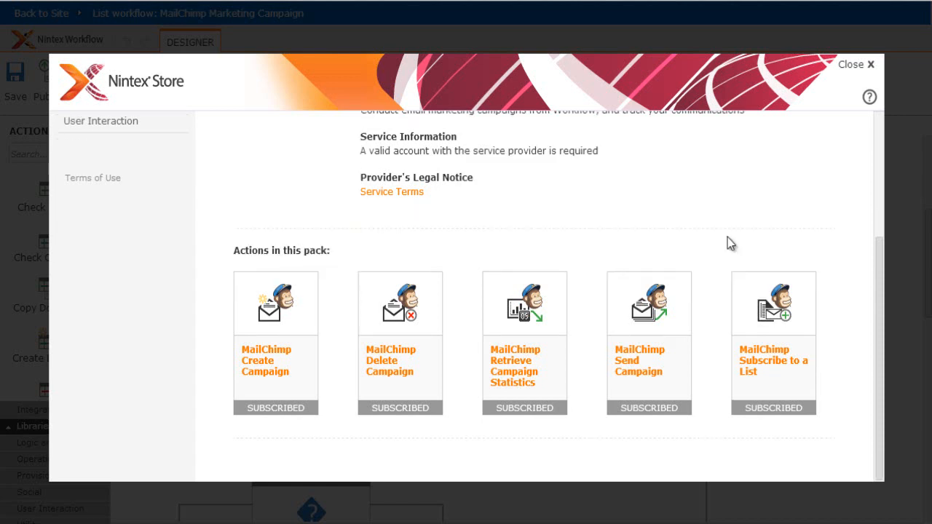
left_click(869, 66)
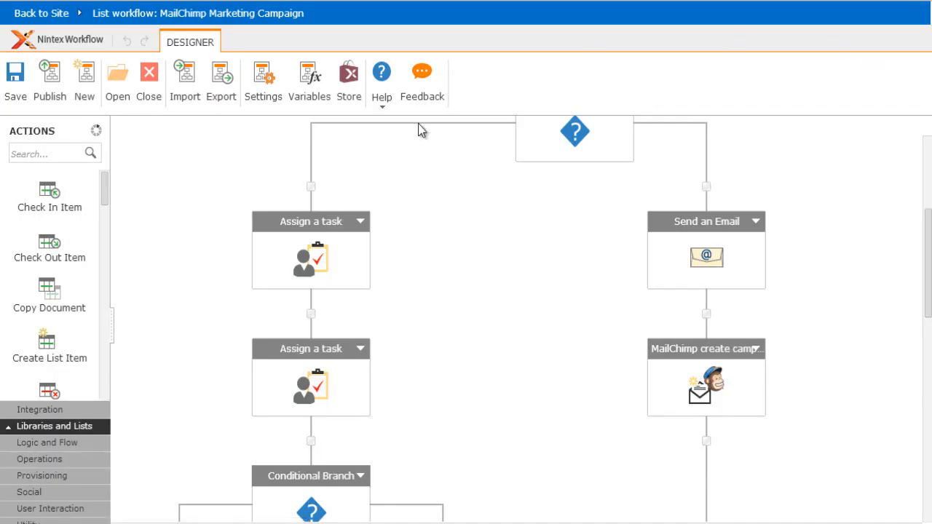
Step: Filter the workflow actions by 'mailchimp', then close the workflow designer
left_click(56, 154)
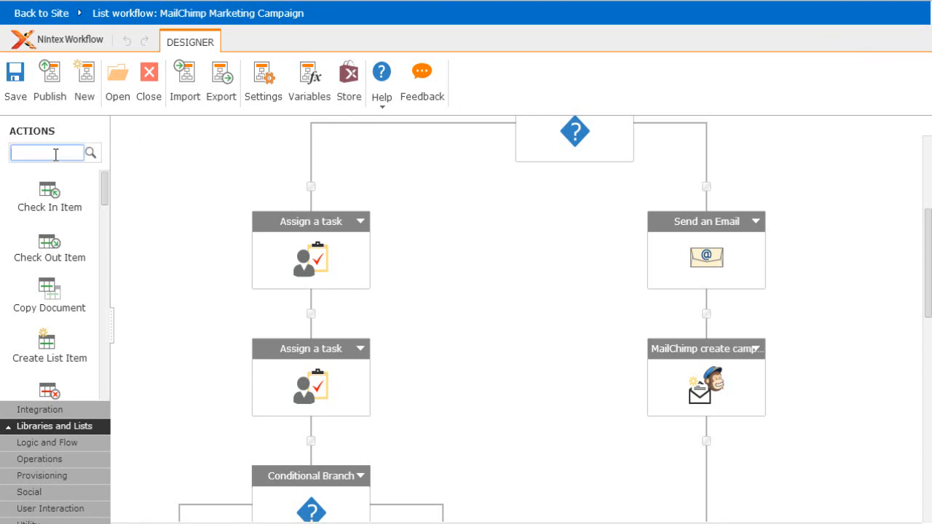
type("mailchimp")
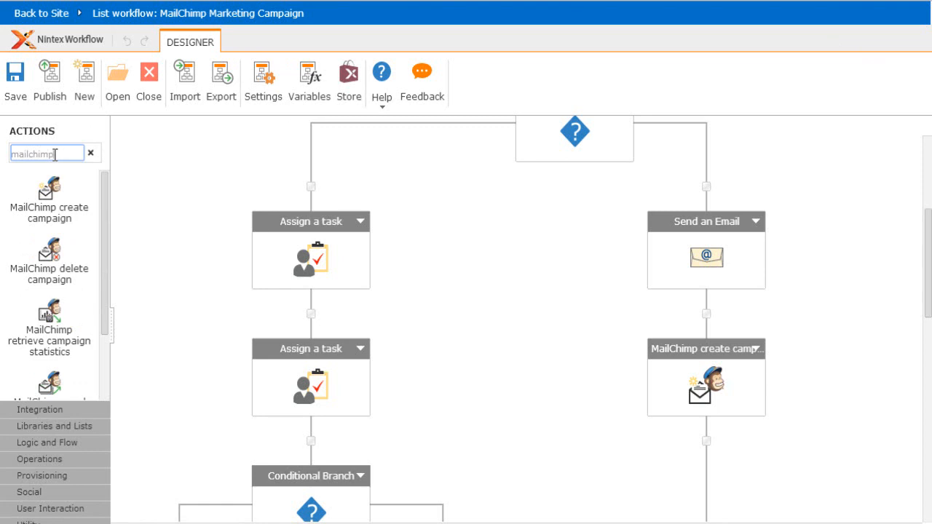
mouse_move(104, 204)
left_mouse_down()
mouse_move(110, 280)
mouse_move(98, 203)
left_mouse_up()
left_click(204, 162)
scroll(204, 162, "up", 1)
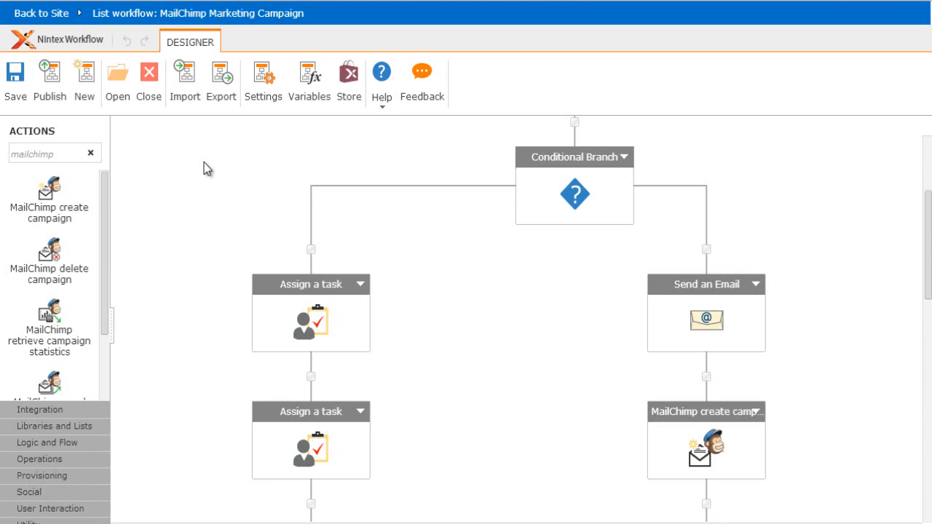
left_click(150, 102)
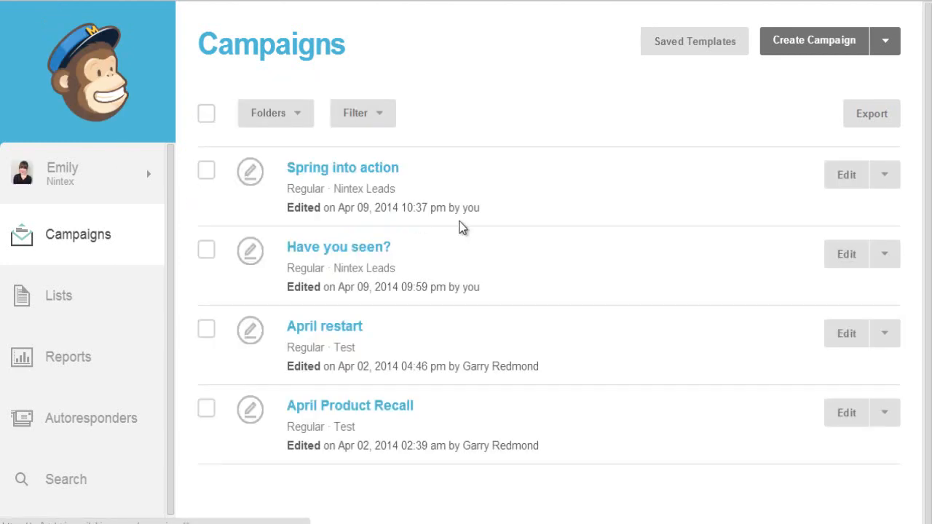
Step: Open the 'Spring into action' campaign at its Confirm step in MailChimp
left_click(368, 170)
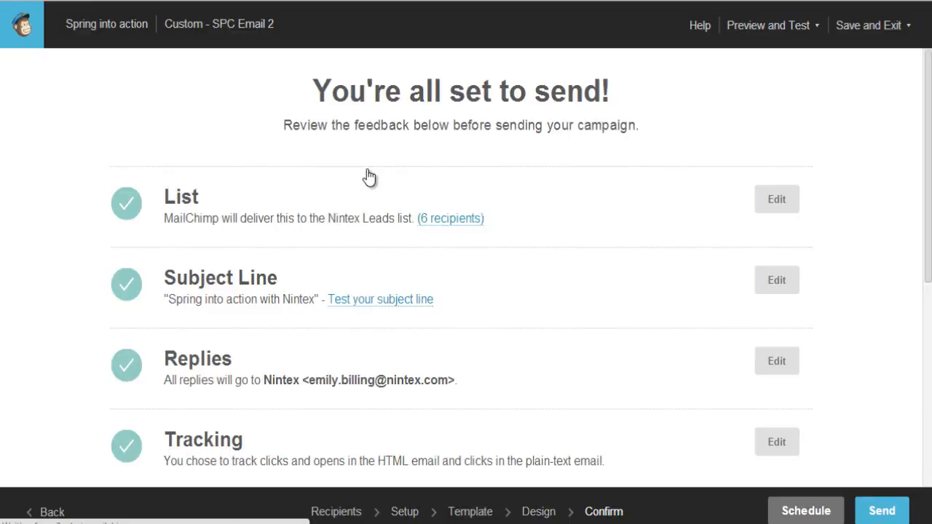